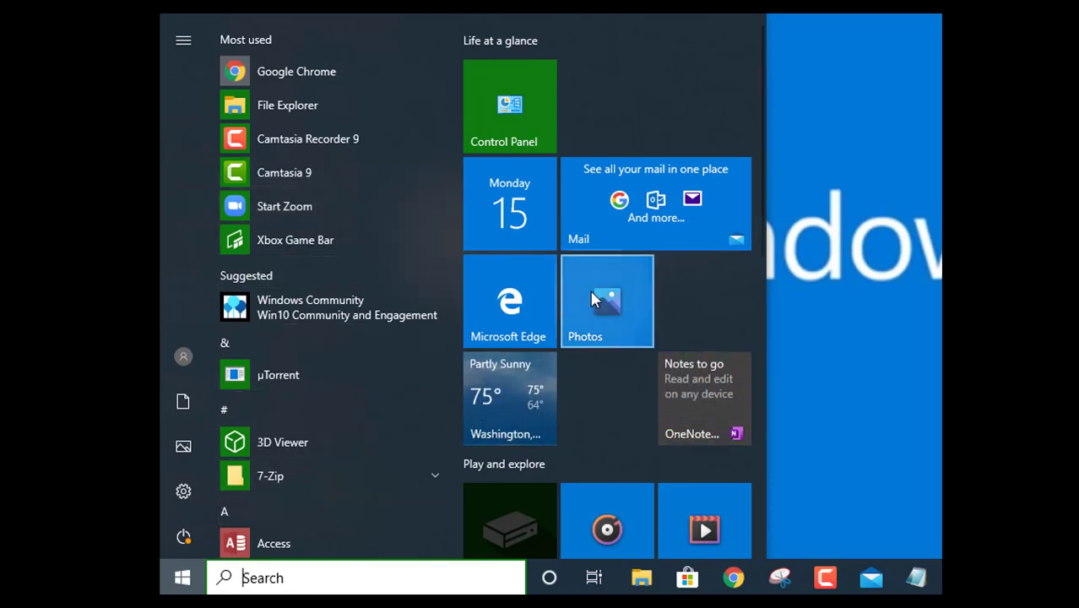
- Launch Word and create a new blank document
type("word")
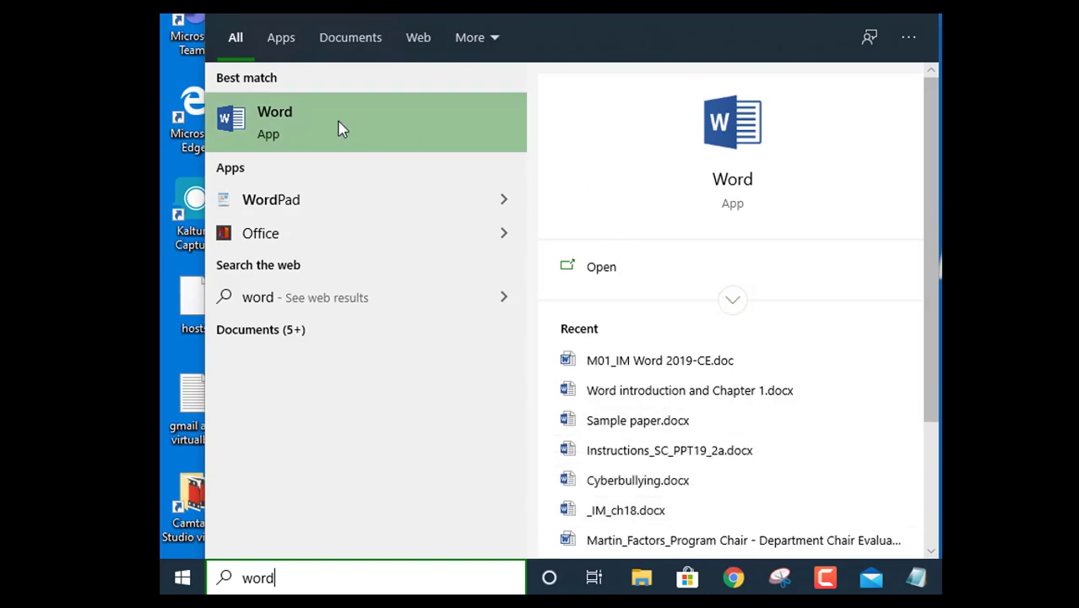
left_click(270, 139)
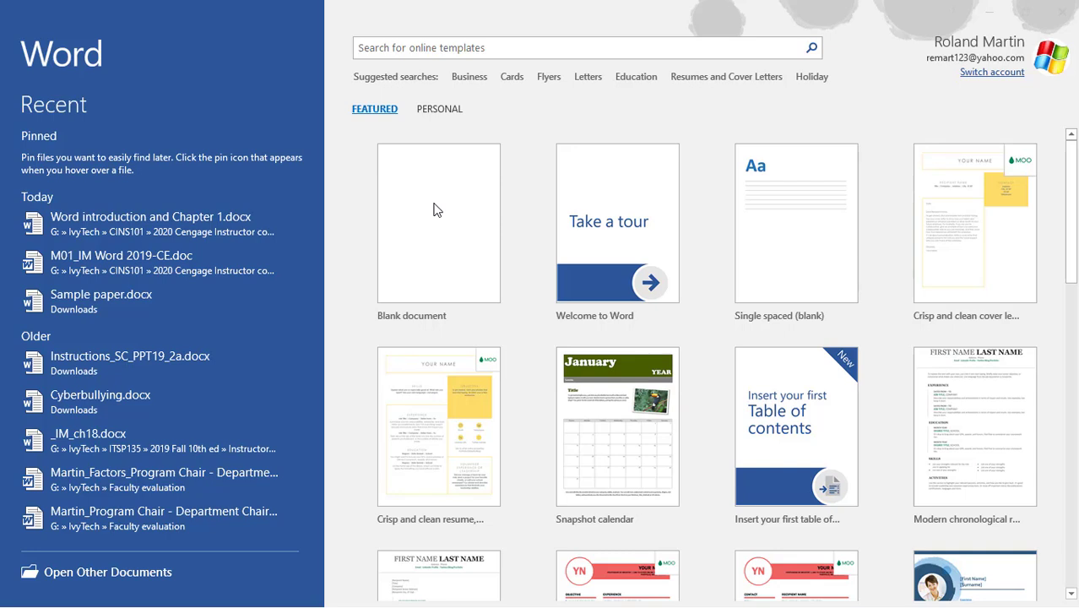
left_click(444, 284)
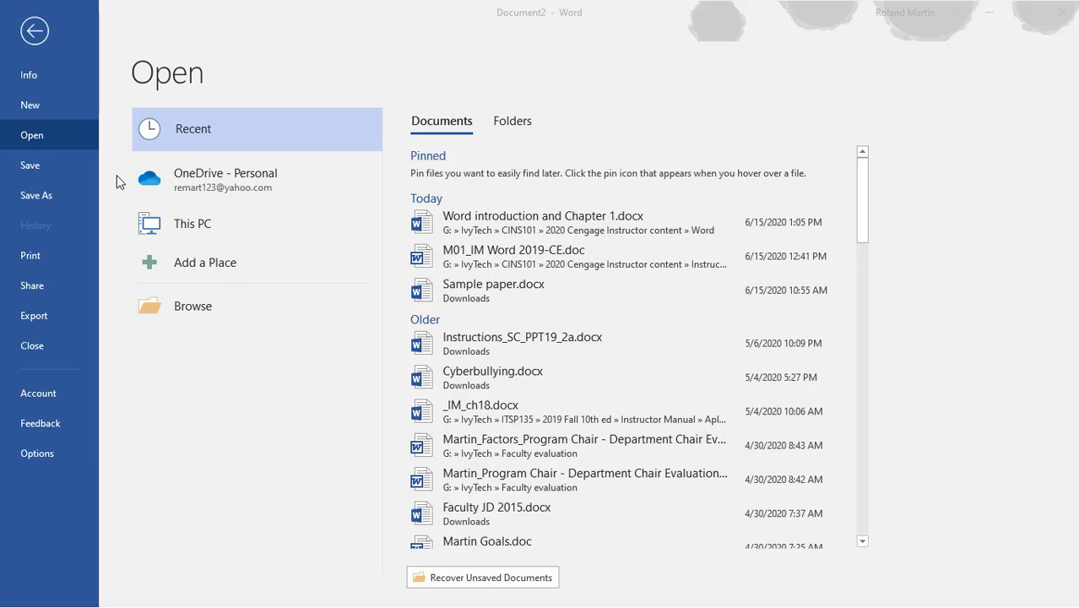
- Examine the print settings for the blank document, including the printer and the choices for which pages to print
left_click(37, 256)
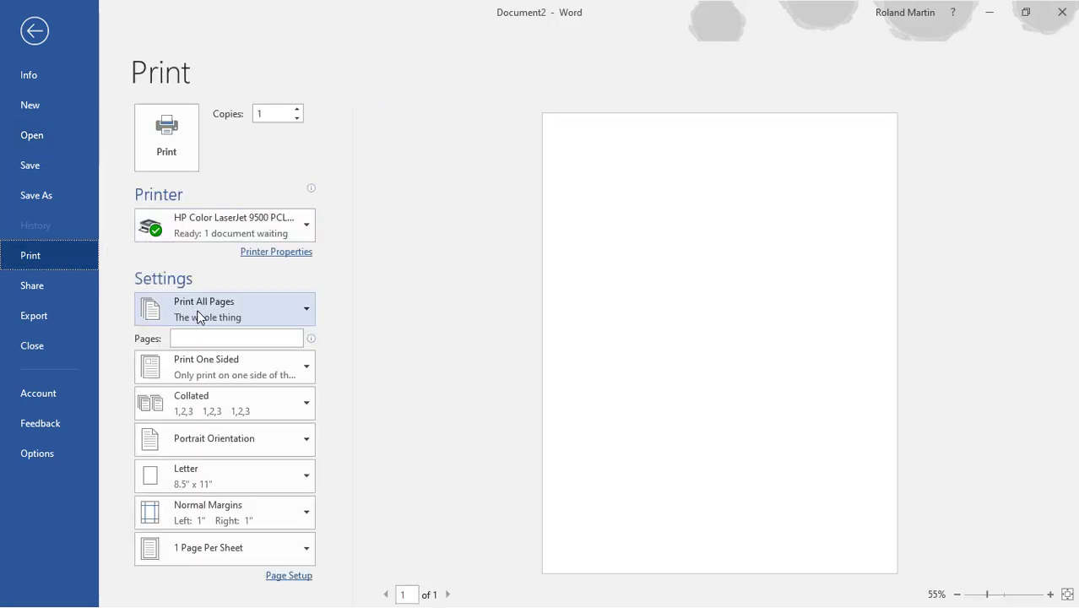
mouse_move(305, 227)
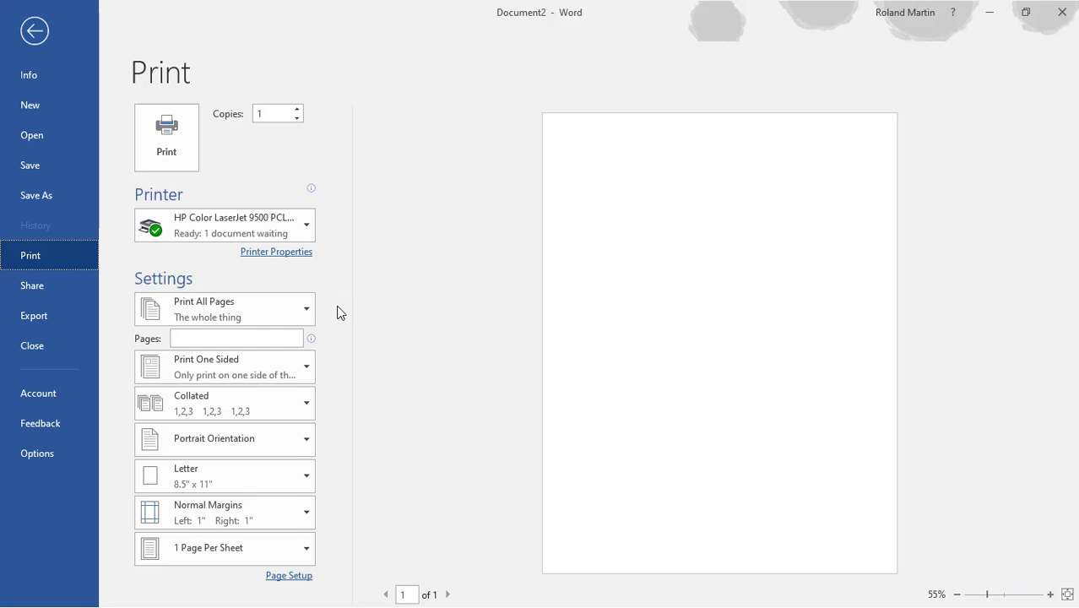
left_click(308, 312)
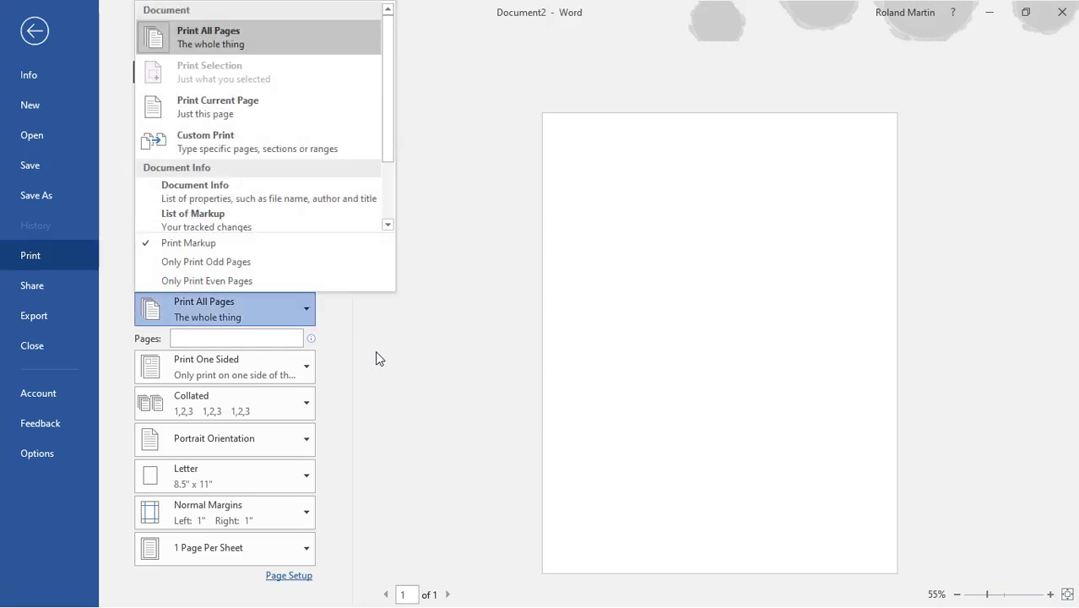
left_click(194, 342)
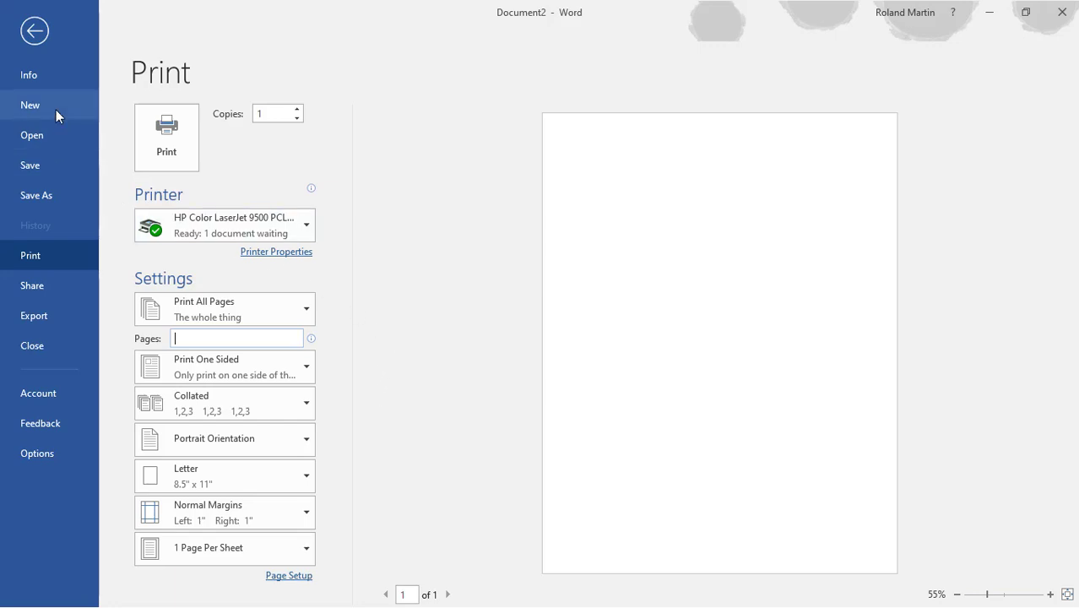
- Review the available save locations and the document sharing options
left_click(45, 165)
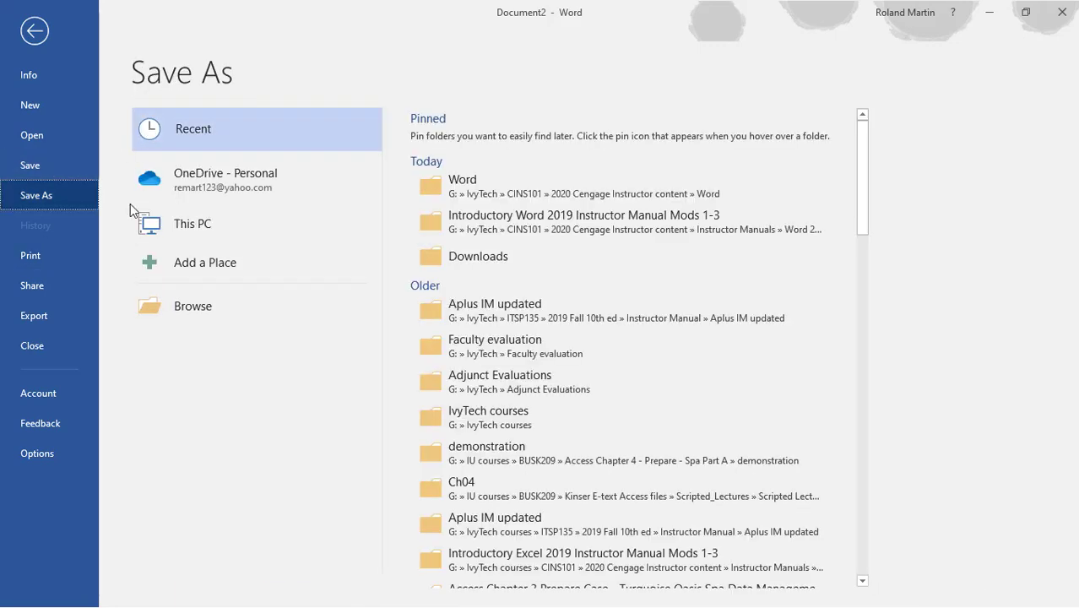
left_click(29, 156)
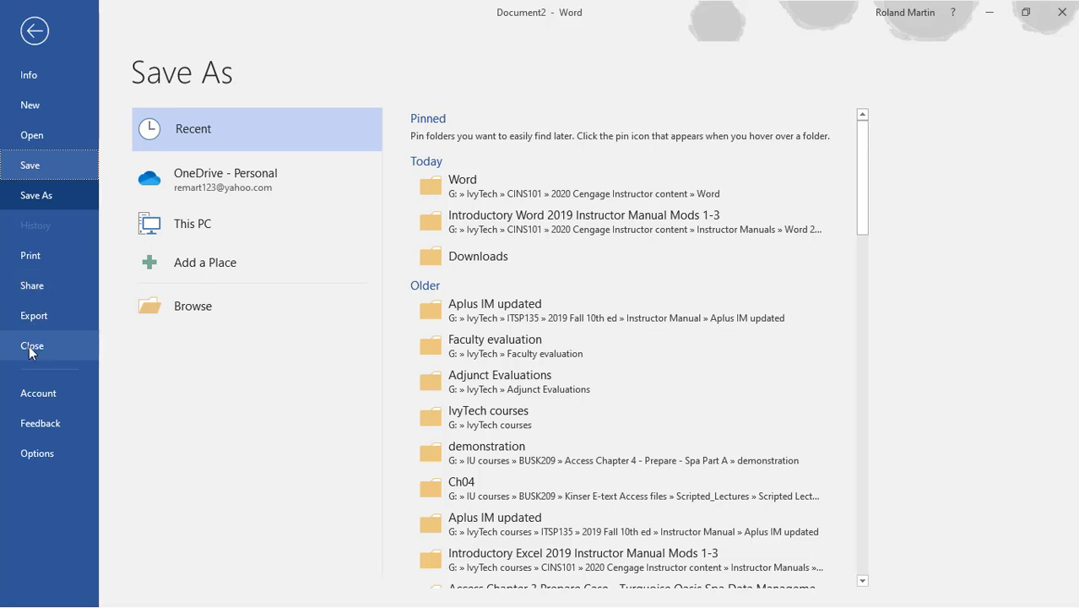
left_click(32, 285)
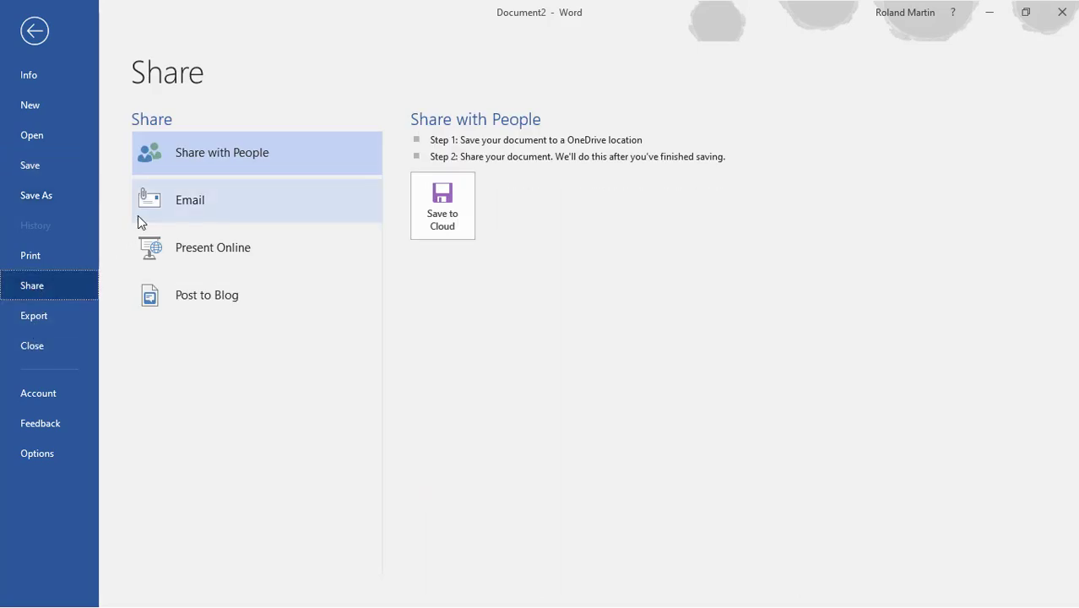
- Show all properties of the document and examine the Customize Ribbon settings in Word Options
left_click(27, 75)
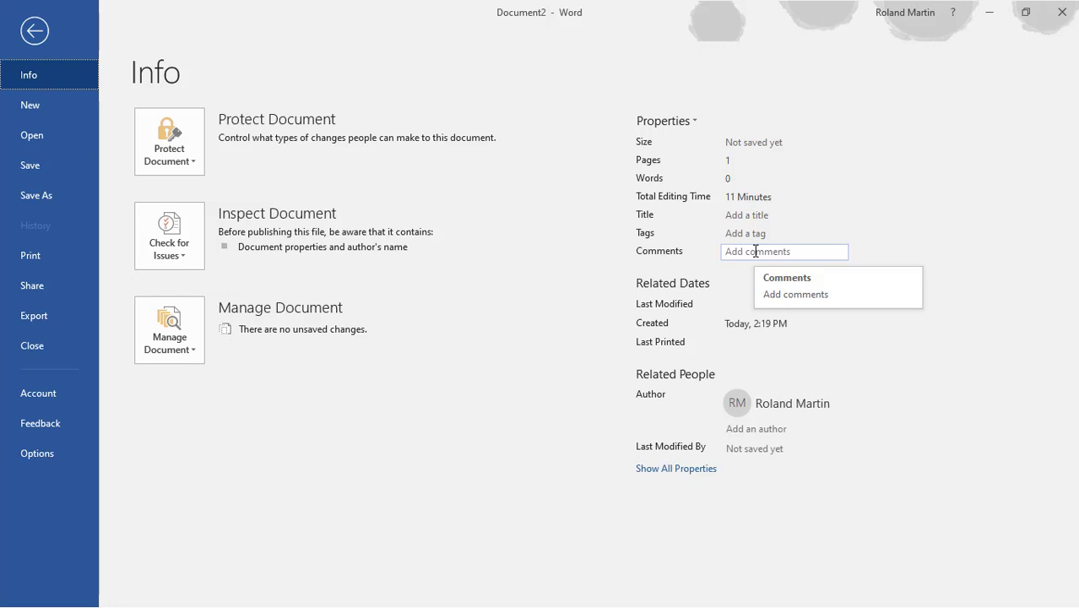
left_click(677, 469)
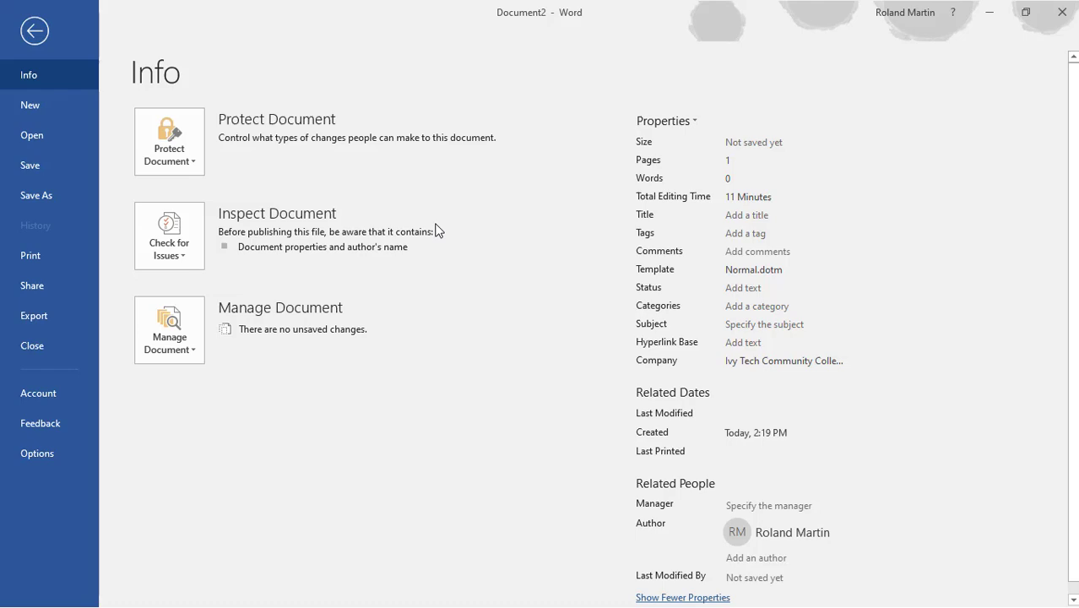
left_click(40, 453)
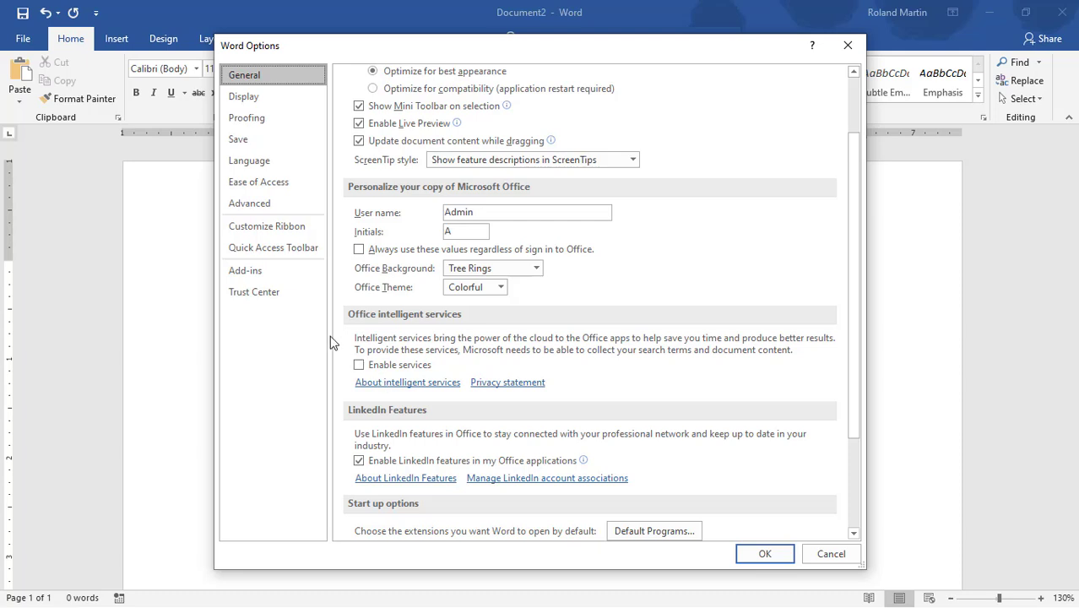
left_click(275, 228)
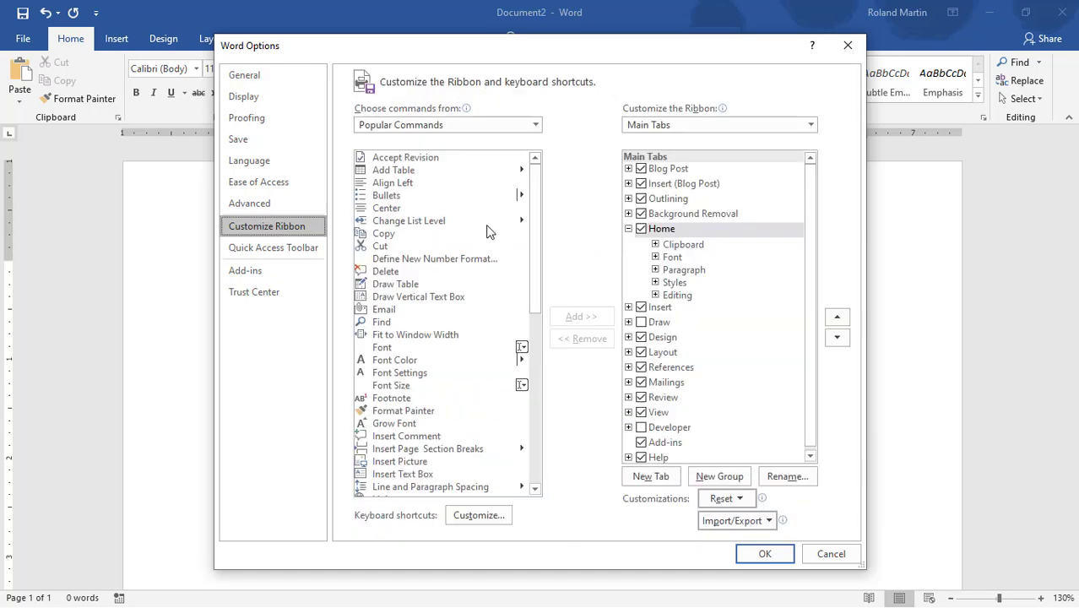
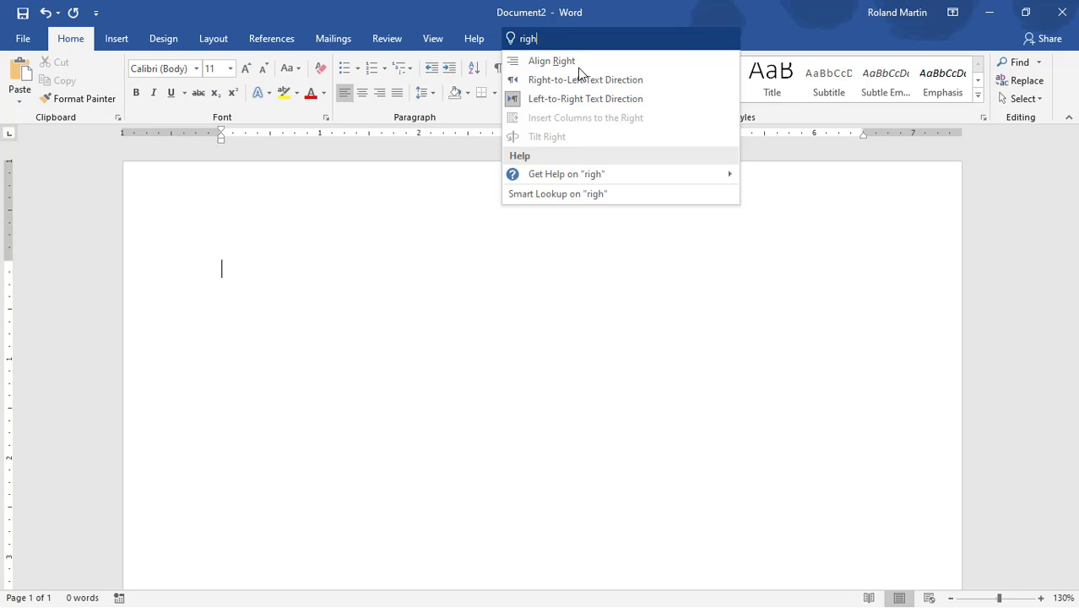
key("Escape")
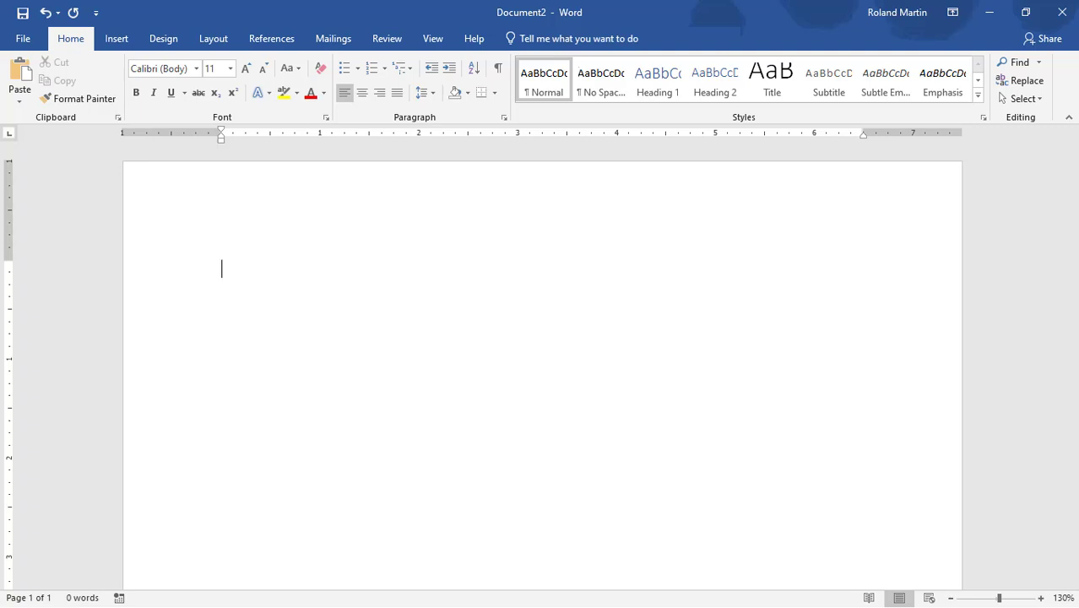
- Run a spelling and grammar check on the sample paper, ignoring all occurrences of the author's first name and of "Makebelieve"
left_click(388, 42)
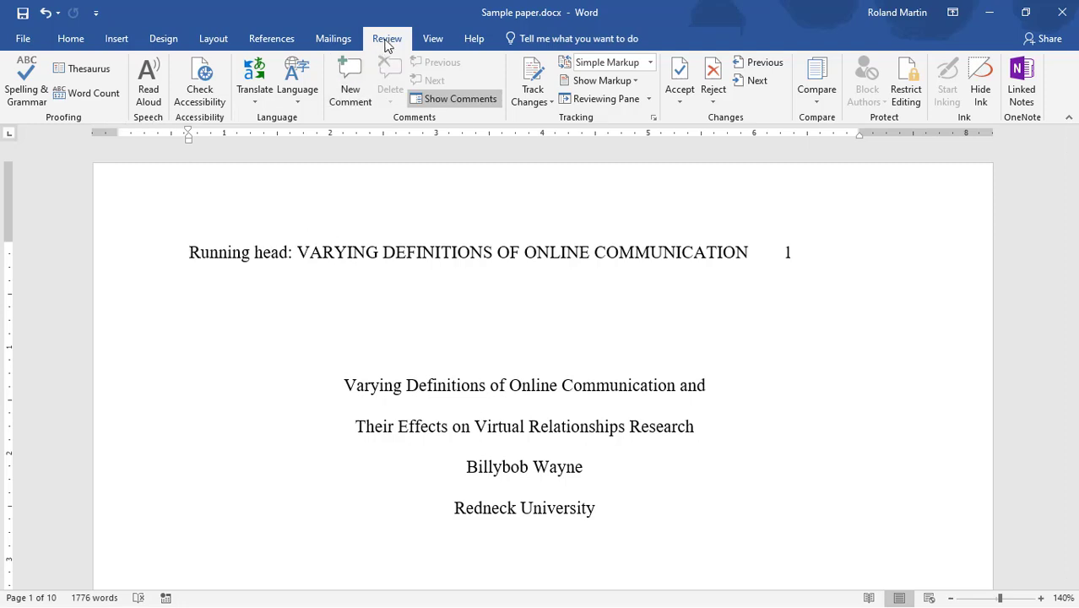
left_click(27, 80)
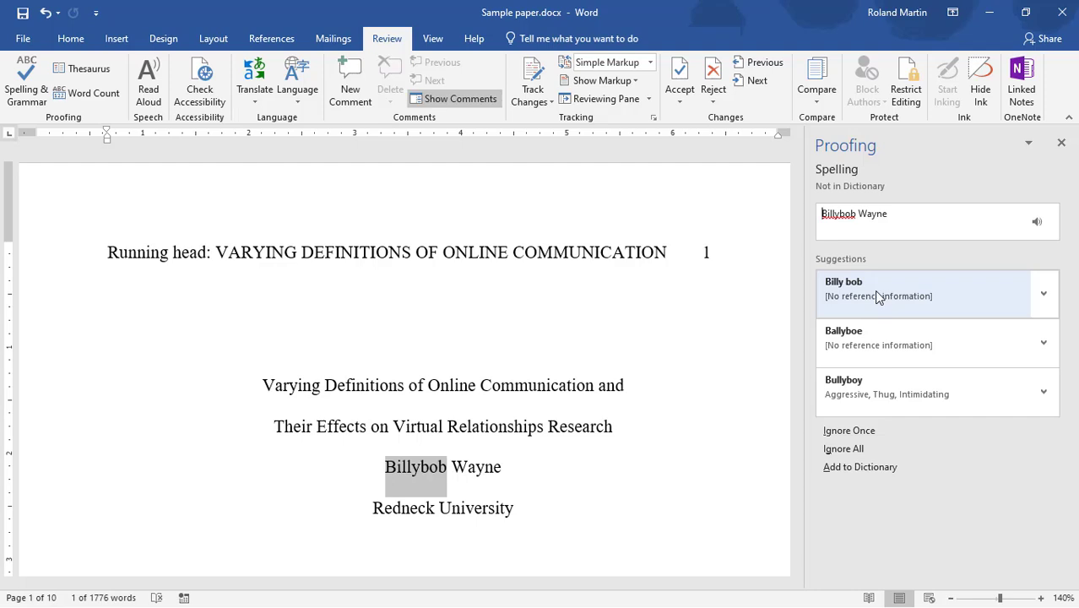
left_click(855, 448)
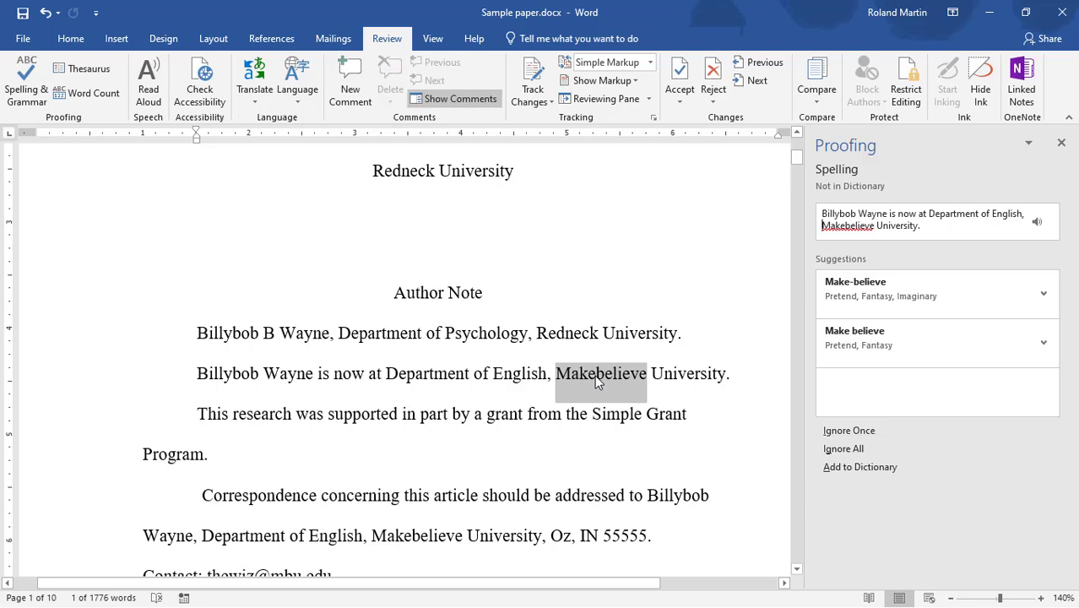
left_click(855, 448)
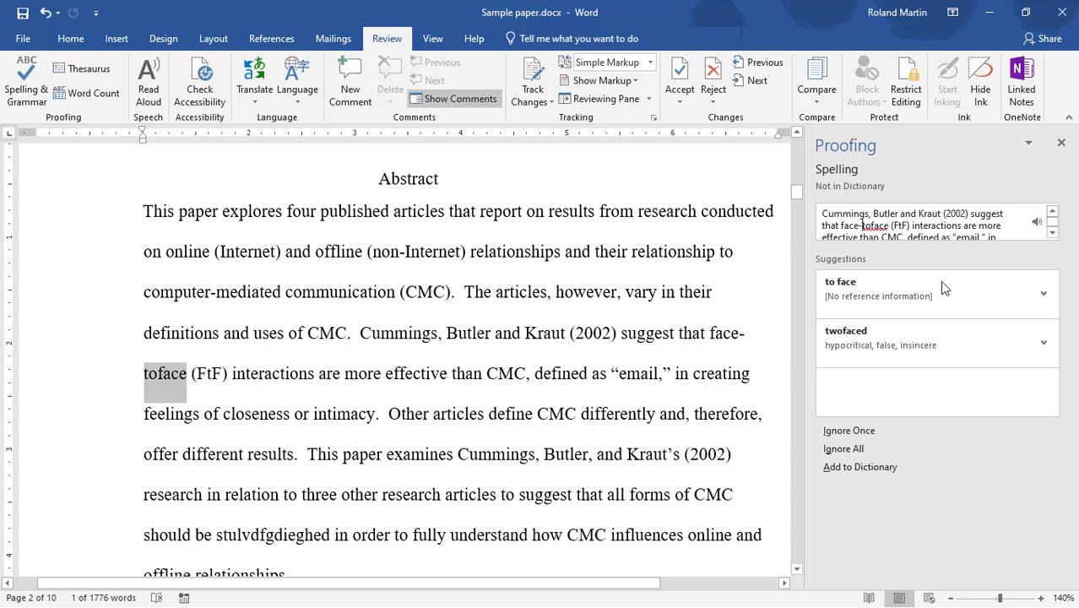
- Add the missing hyphen to "face-toface" in the abstract so it reads "face-to-face", and resume the spelling check
left_click(870, 230)
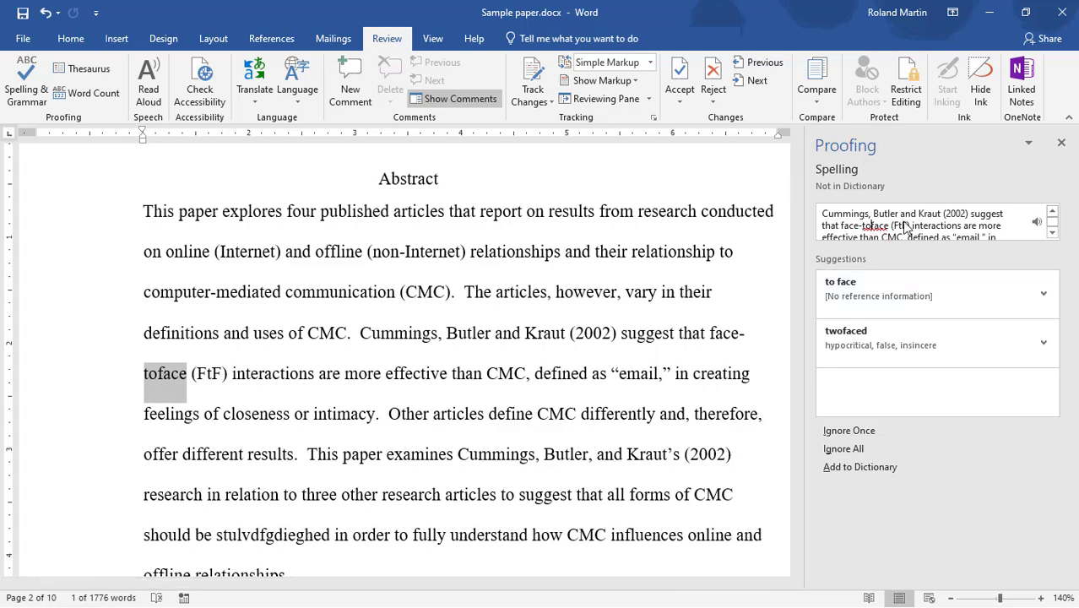
left_click(158, 375)
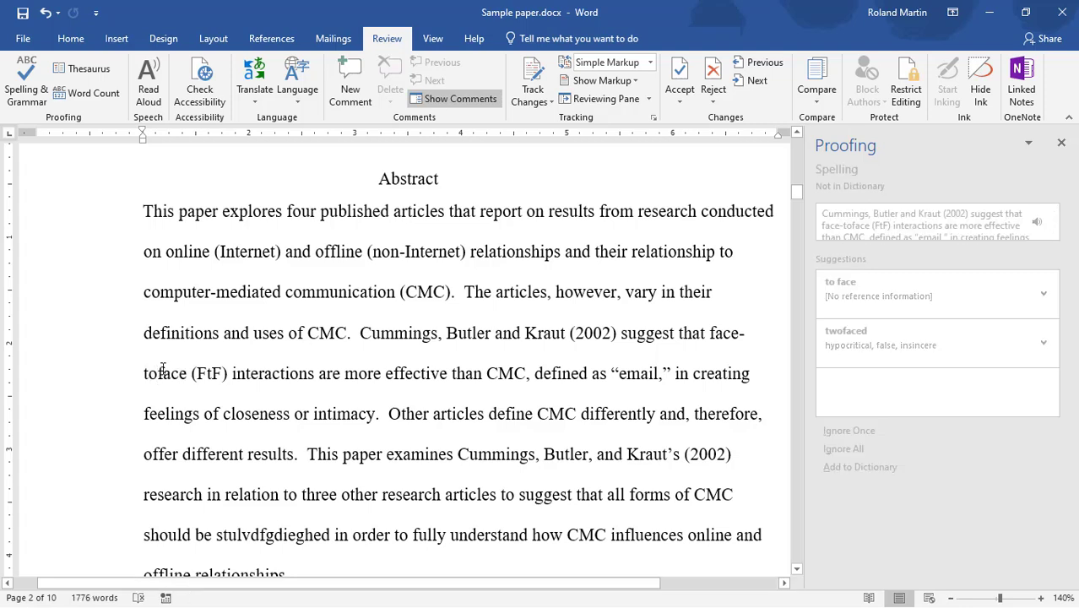
type("-")
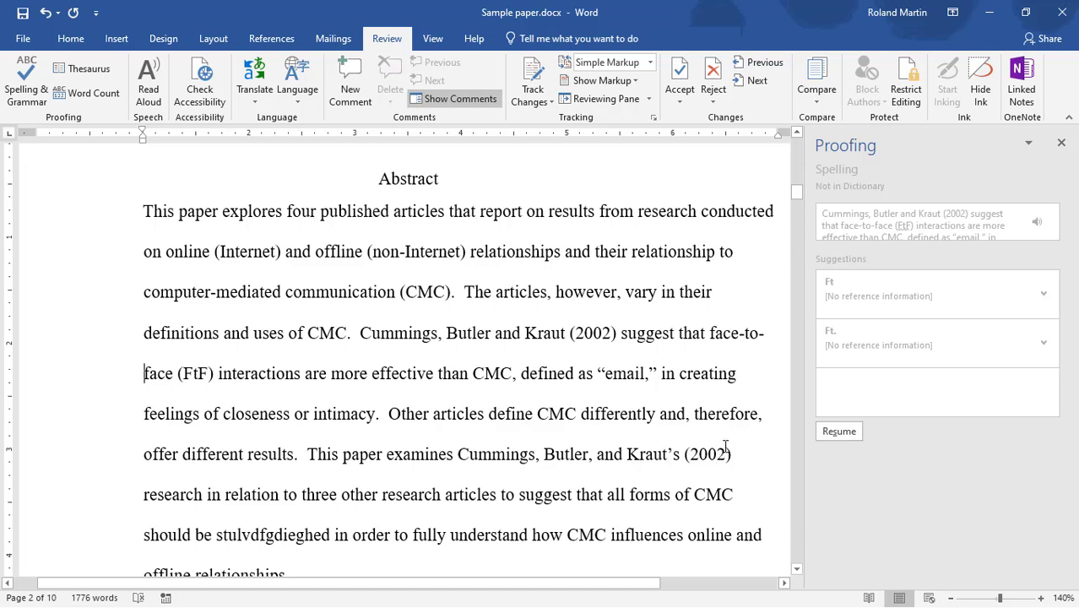
left_click(841, 431)
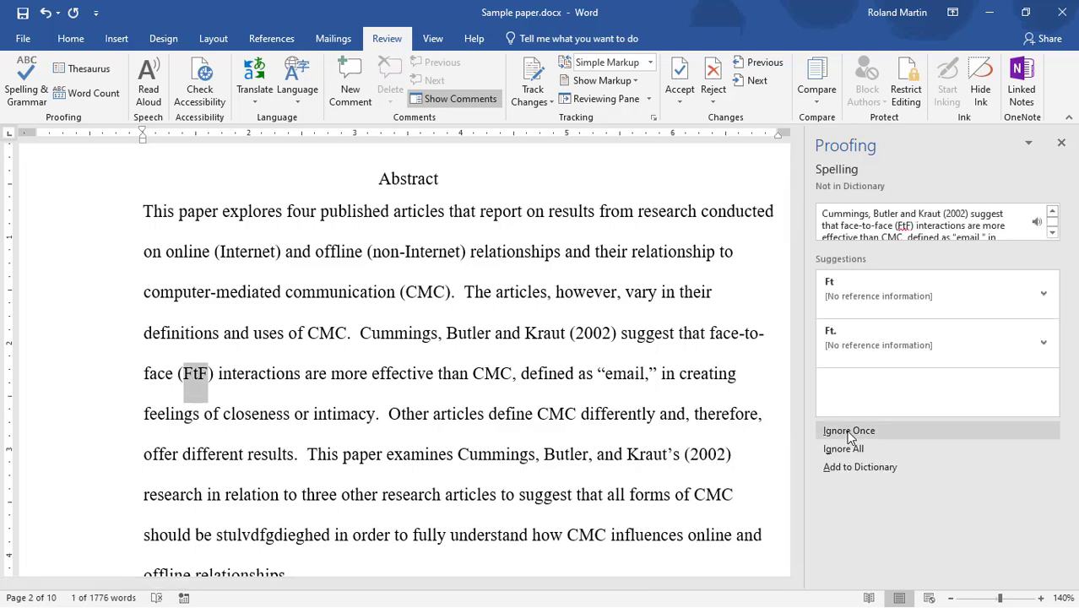
- Ignore all occurrences of "FtF", replace the garbled word after "should be" in the abstract with "studied", and finish proofing
left_click(847, 448)
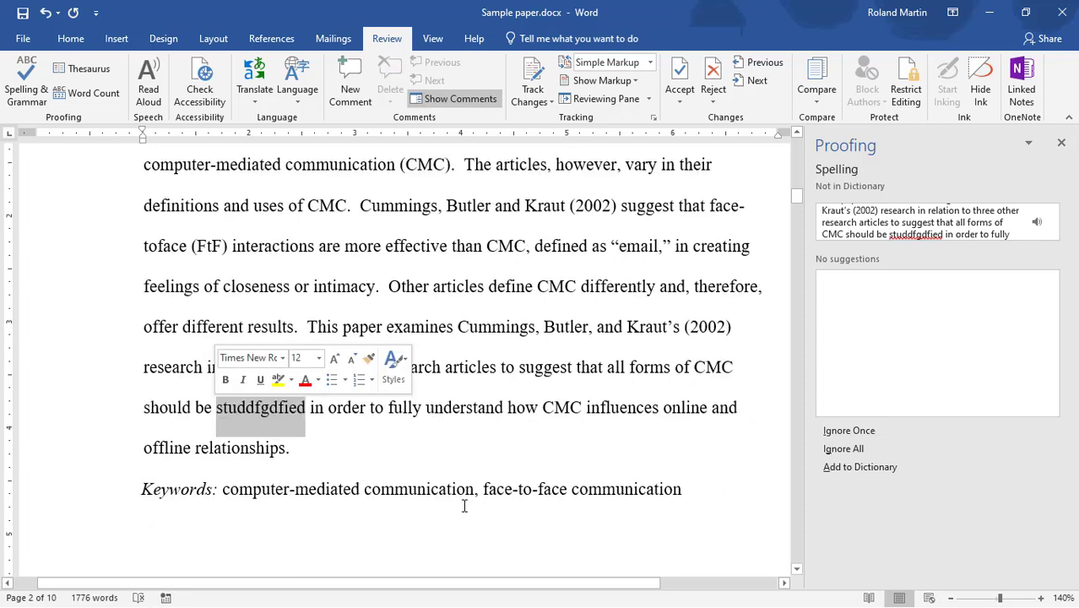
type("studied")
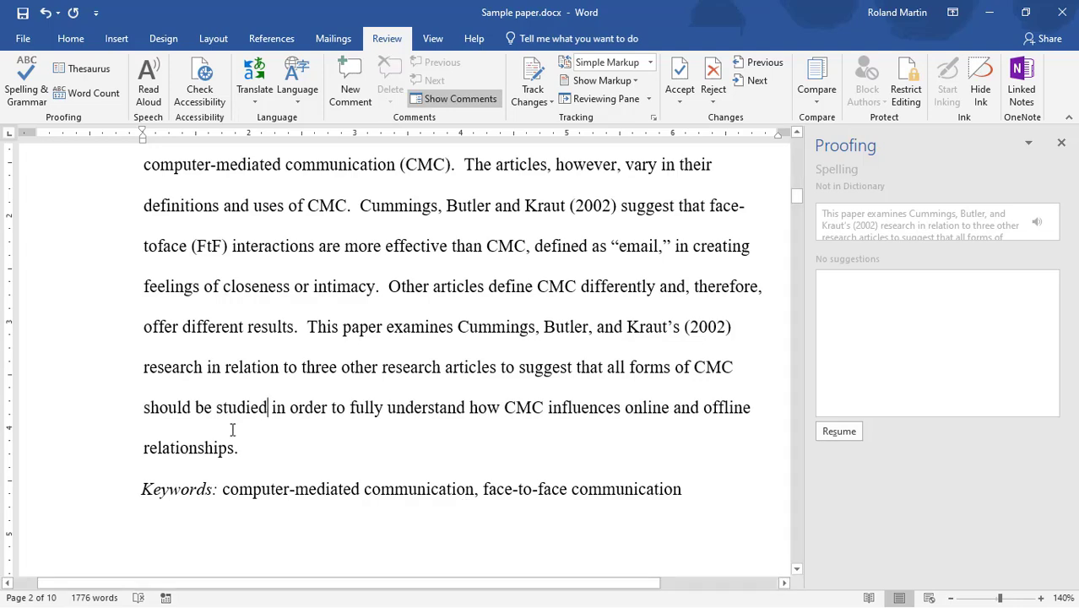
left_click(826, 433)
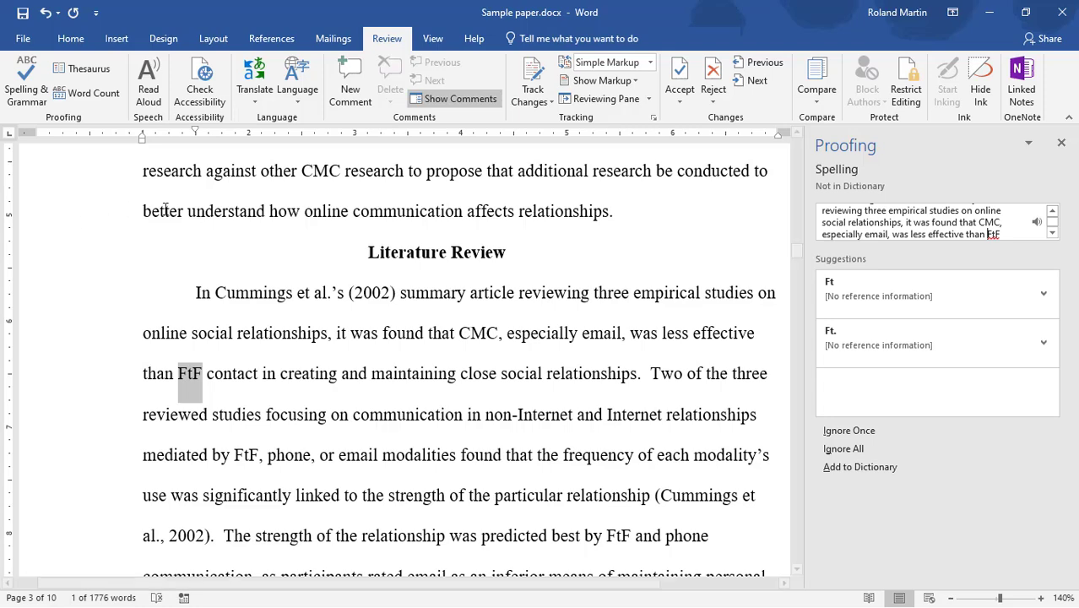
left_click(1062, 142)
- Save Sample paper.docx and close both the paper and the blank document
left_click(23, 12)
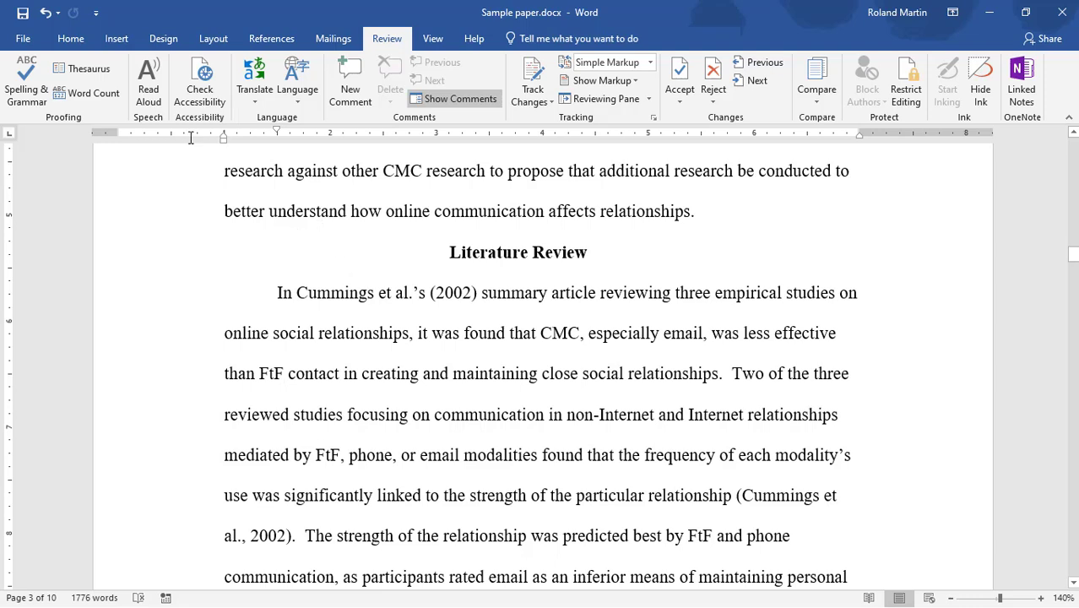
left_click(23, 40)
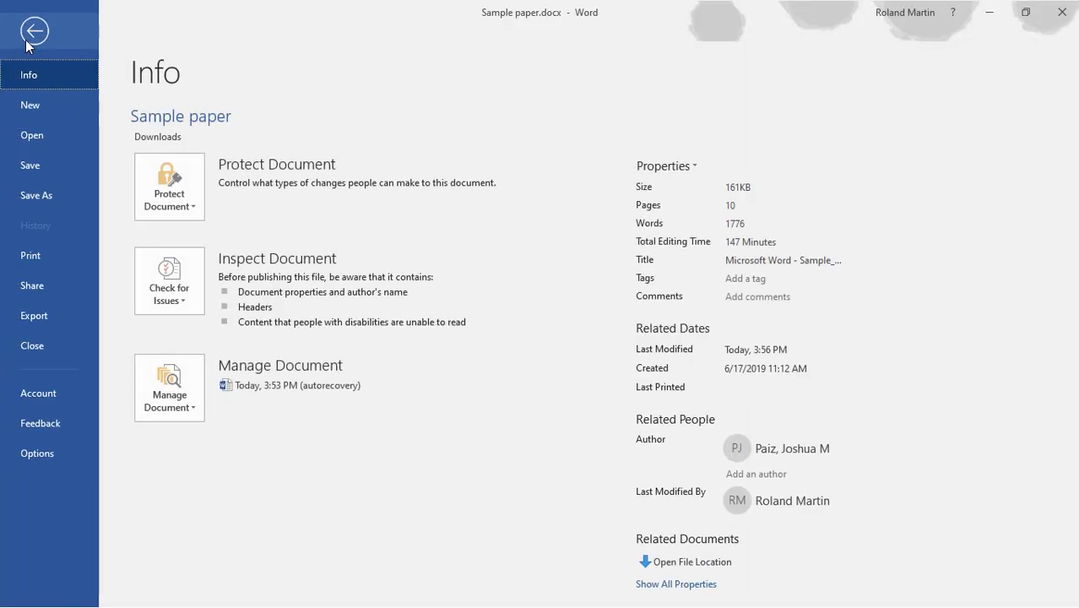
left_click(34, 346)
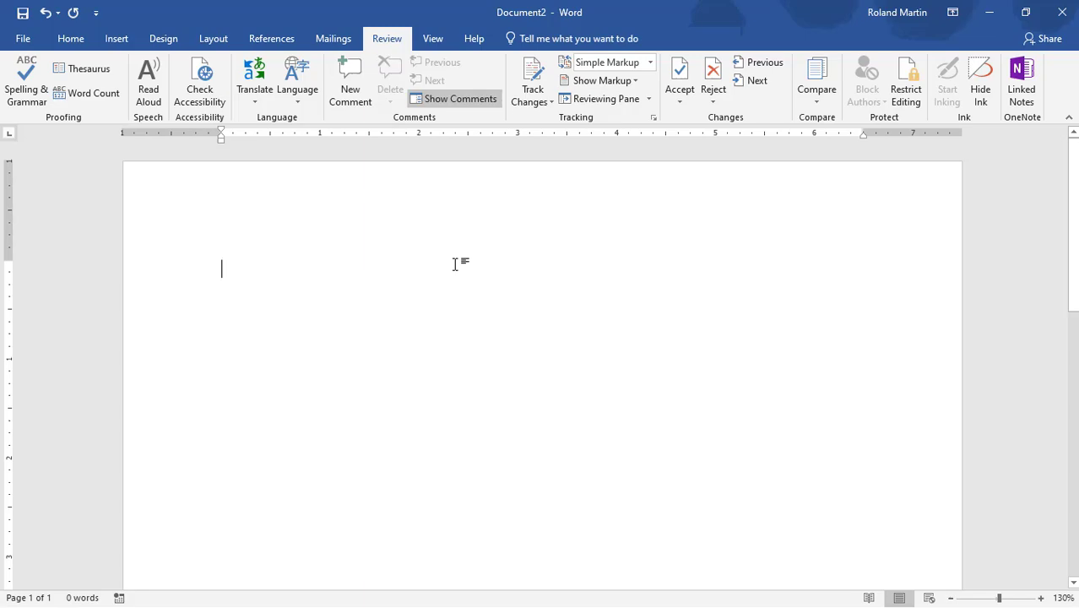
left_click(1062, 13)
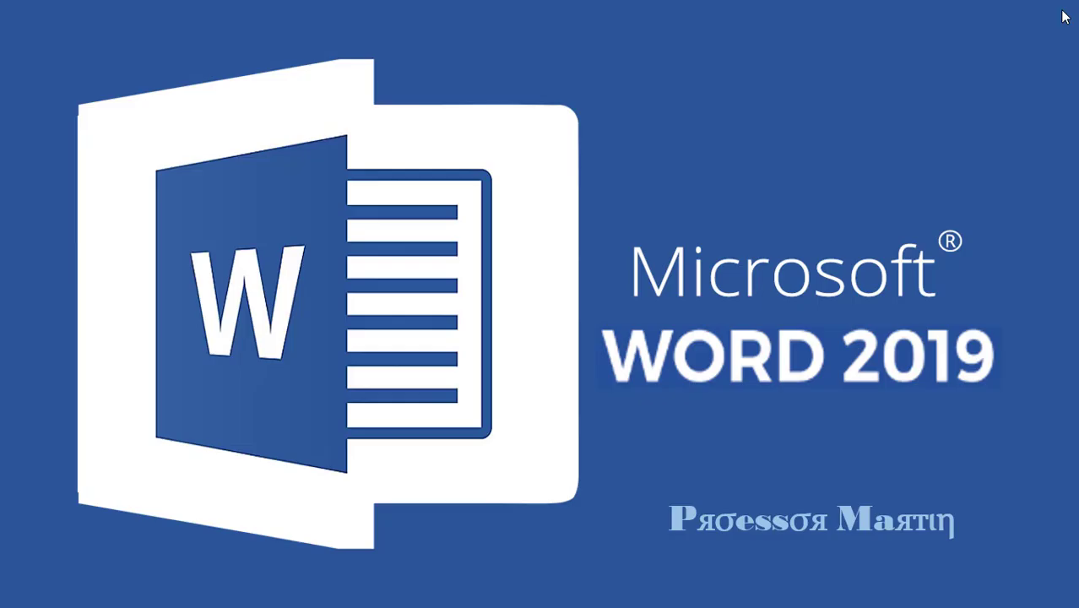